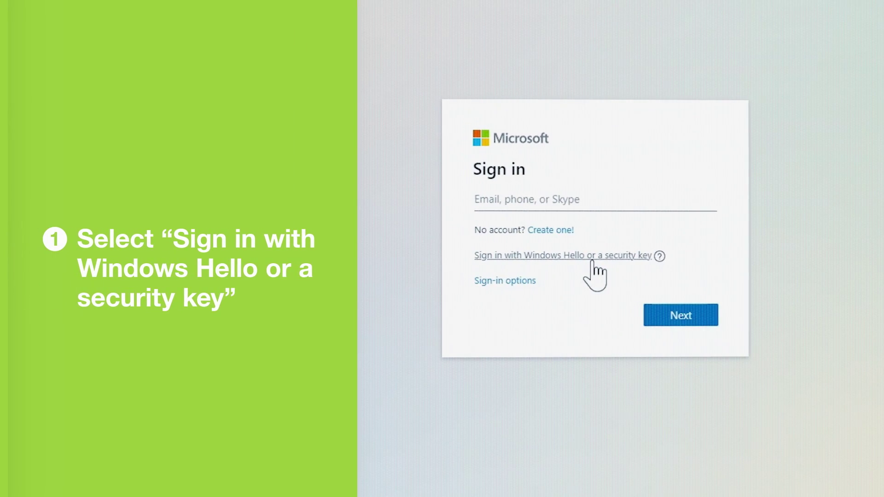
# Sign in with a security key and submit its PIN in Windows Security.
pyautogui.click(593, 261)
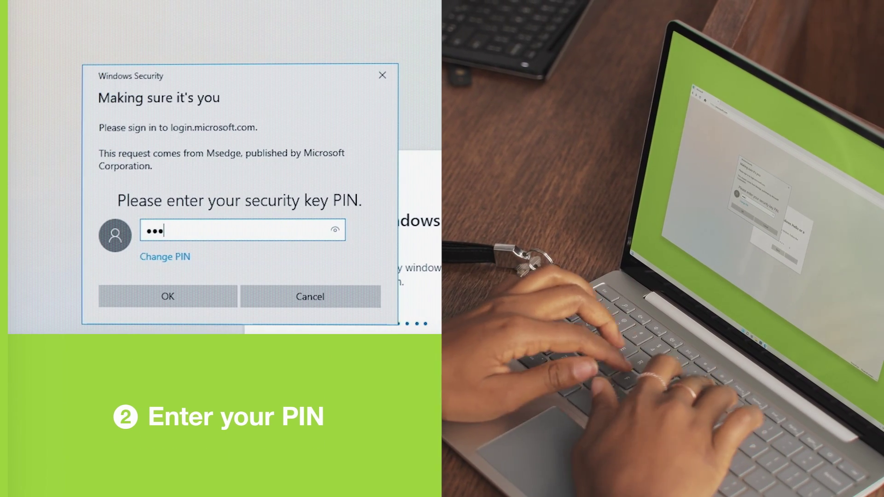
pyautogui.press('Return')
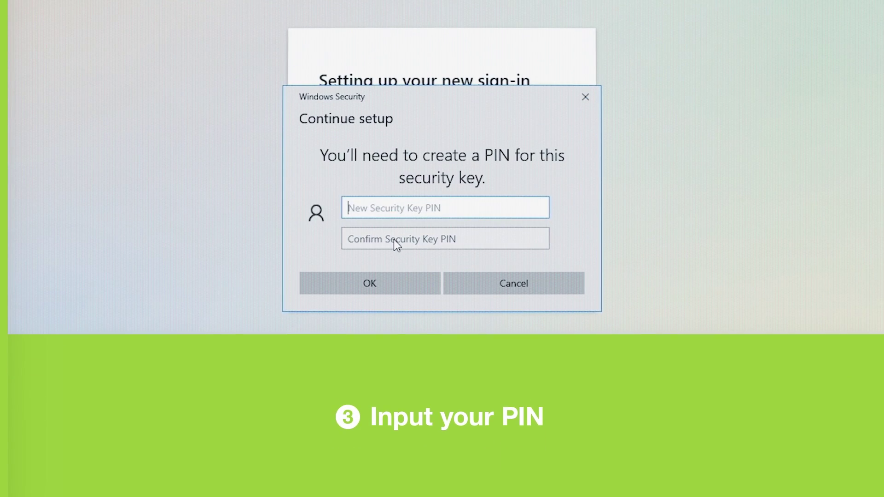
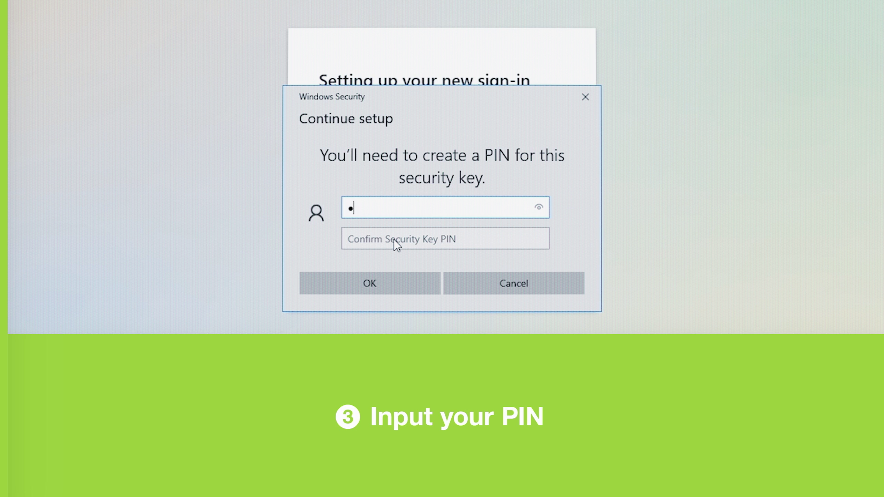
# Create the new security key PIN, confirm it, and accept with OK.
pyautogui.click(394, 240)
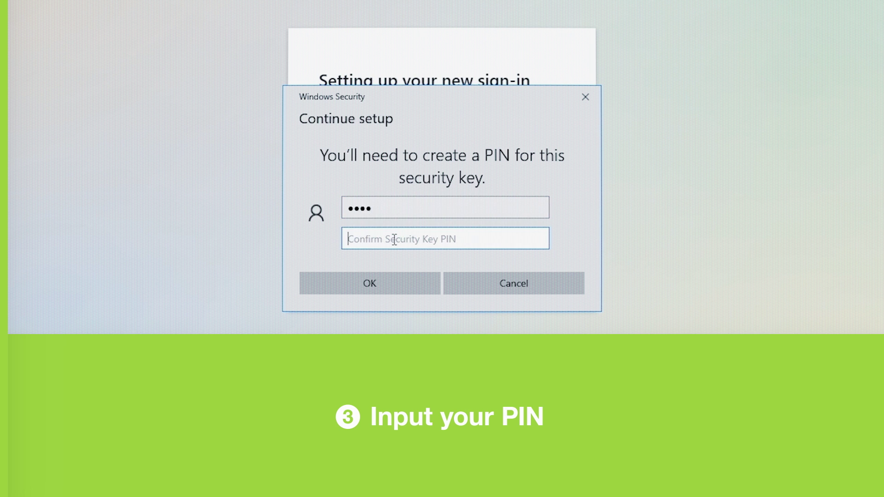
pyautogui.click(388, 280)
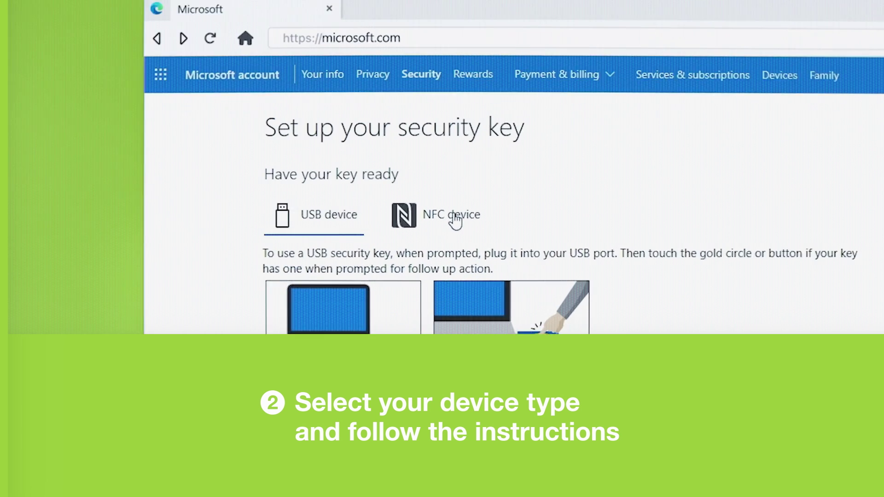
# Set up the backup key over NFC and submit the name 'Black'.
pyautogui.click(482, 212)
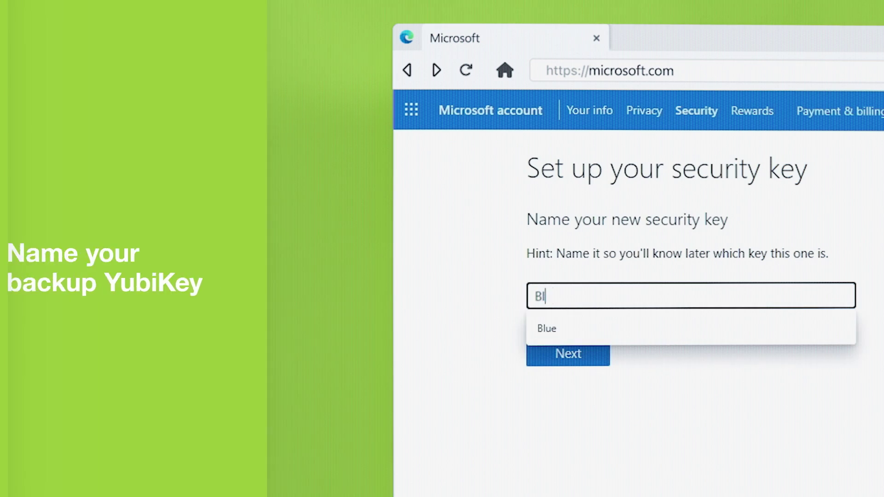
pyautogui.click(343, 359)
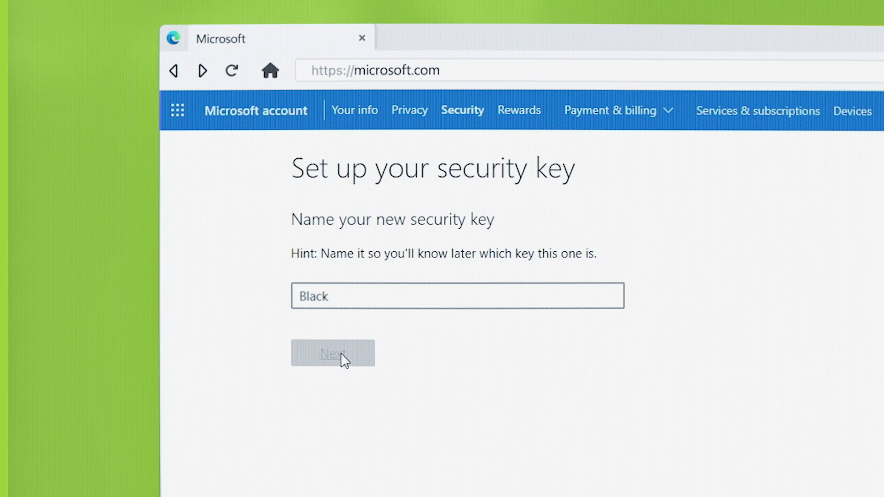